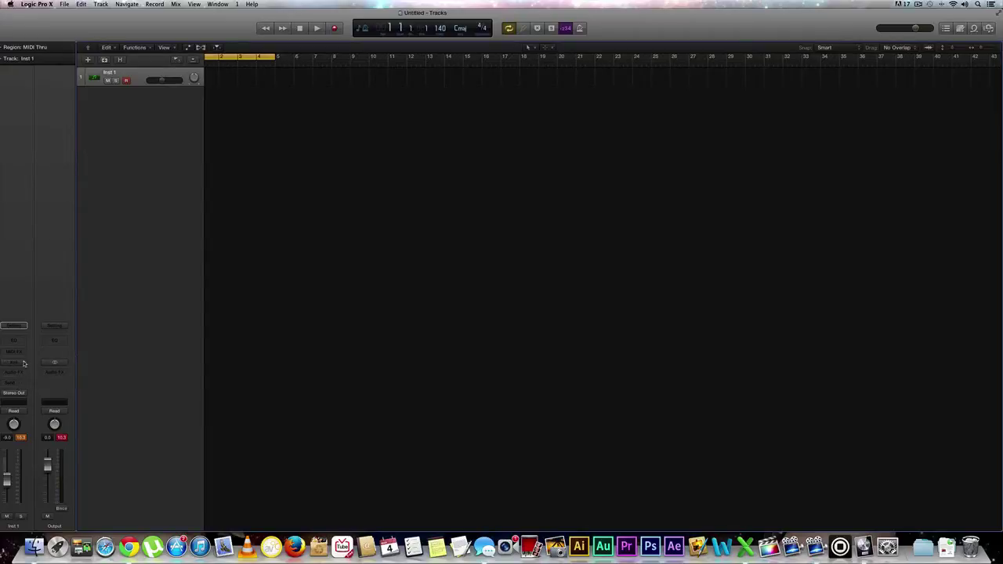
Open the Inst 1 instrument plug-in list at the ES2 (Synthesizer) entry
click(20, 365)
mouse_move(41, 415)
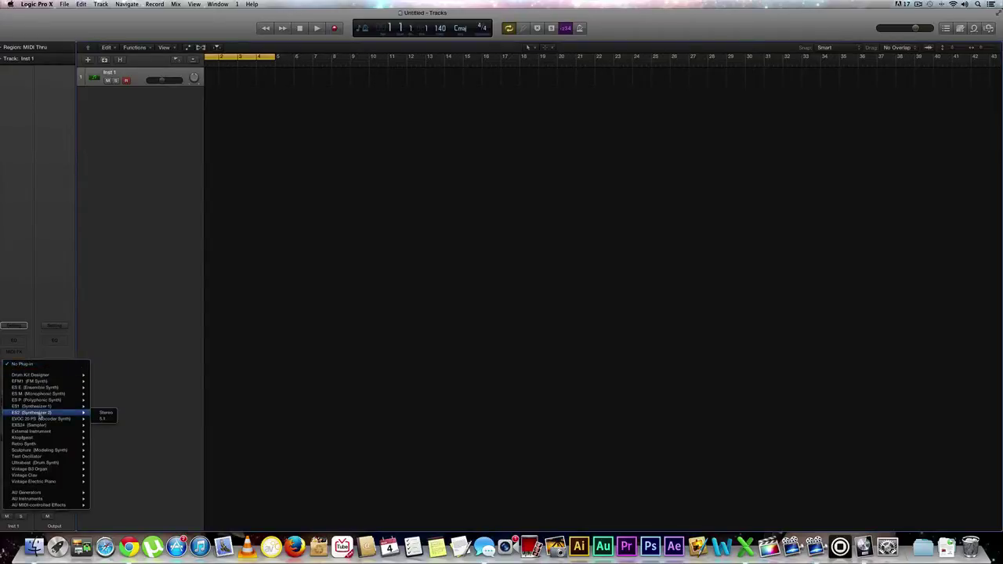
Load ES2 in stereo and switch it to the Analog Saw Init tutorial preset
click(104, 413)
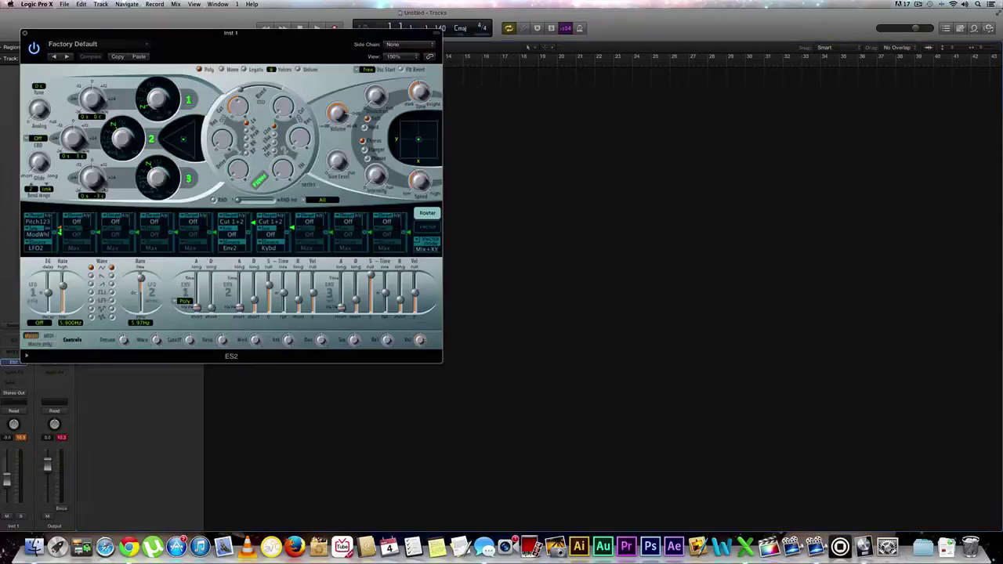
click(94, 47)
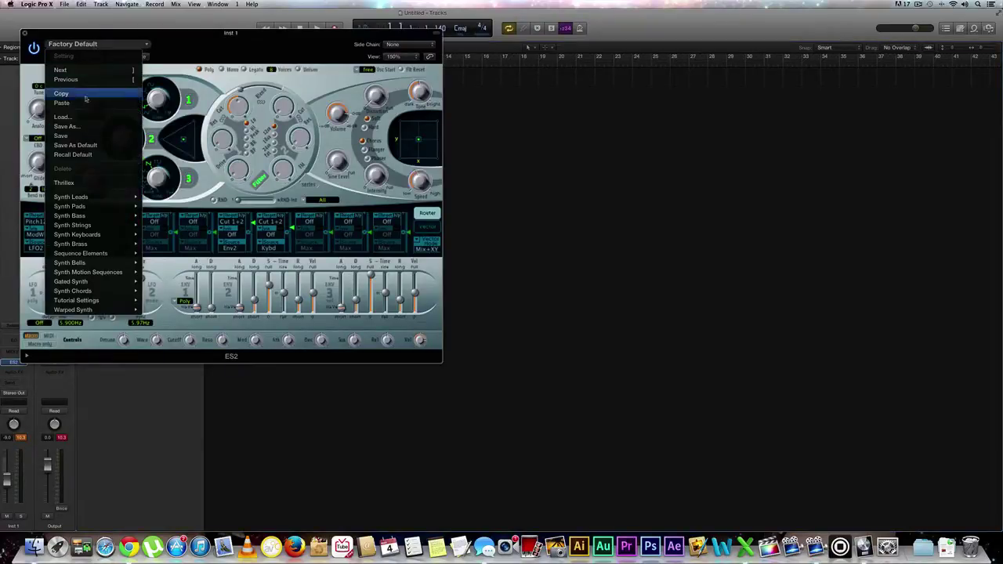
mouse_move(97, 300)
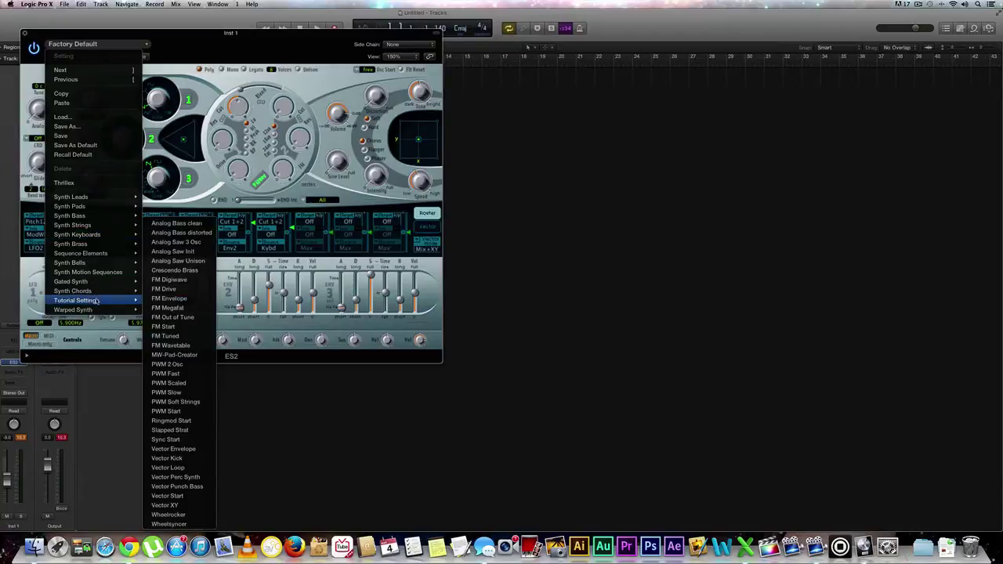
click(173, 251)
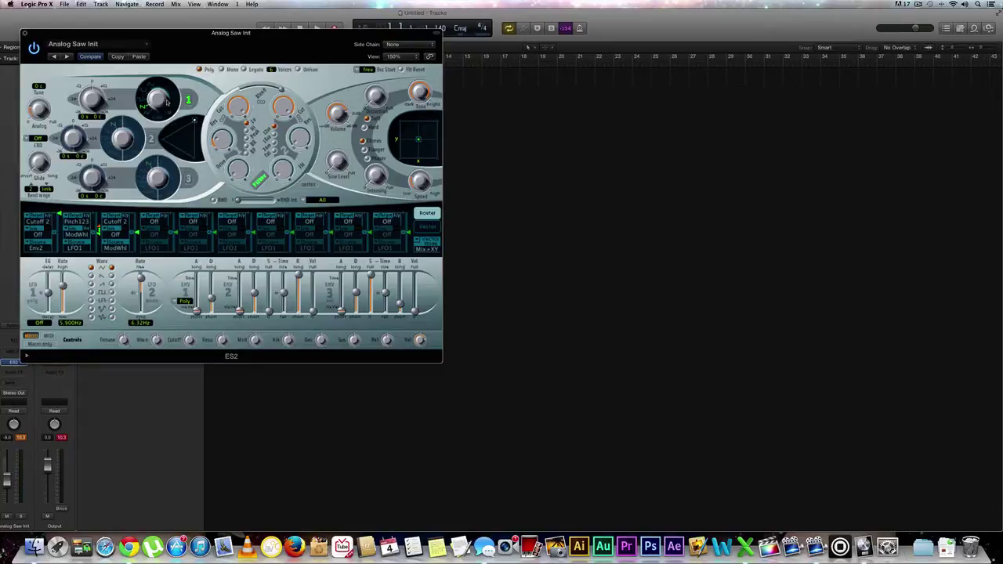
Make Osc 1 a pulse wave, add Osc 2 as a lower-tuned square, and rebalance the mix
drag(166, 100, 163, 97)
key(a)
click(152, 139)
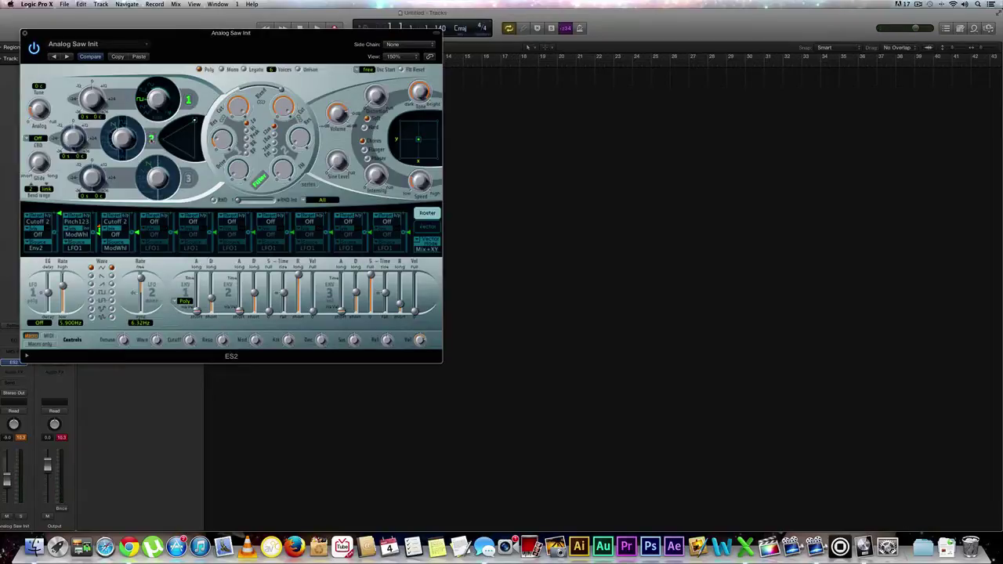
drag(128, 144, 124, 138)
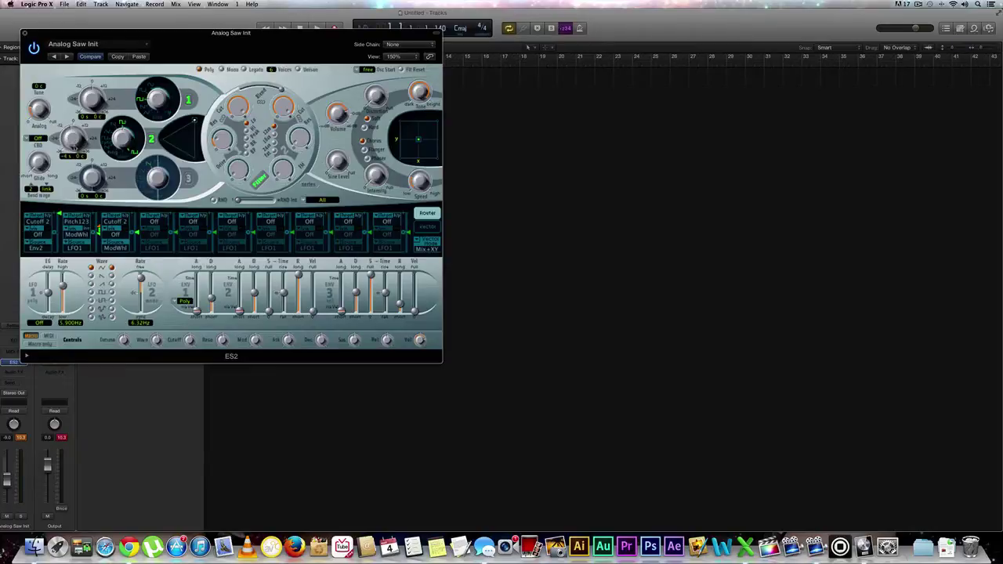
drag(76, 151, 78, 162)
drag(194, 121, 185, 122)
Set the voice mode to Mono, enable Unison, and reduce Voices to 4
click(222, 70)
click(298, 69)
drag(274, 69, 271, 75)
Lower the filter Cutoff knob to about 0.180
drag(284, 104, 283, 109)
drag(304, 171, 304, 177)
drag(303, 177, 303, 177)
mouse_move(285, 107)
Enable the LED button in the ES2 distortion/effects section
click(365, 122)
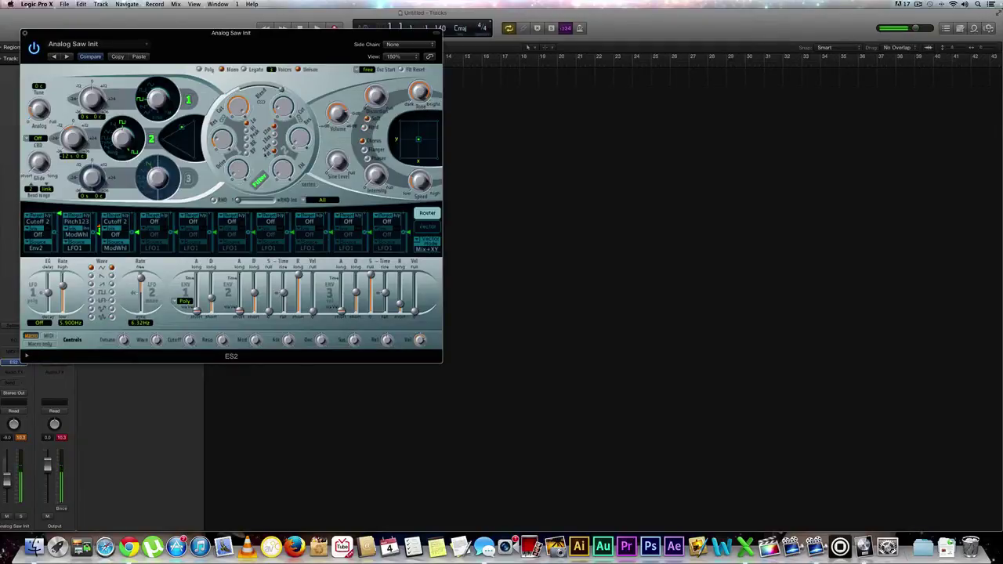
Bypass router slots 2 and 3 and change slot 1's modulation source to Env1
click(87, 216)
click(126, 217)
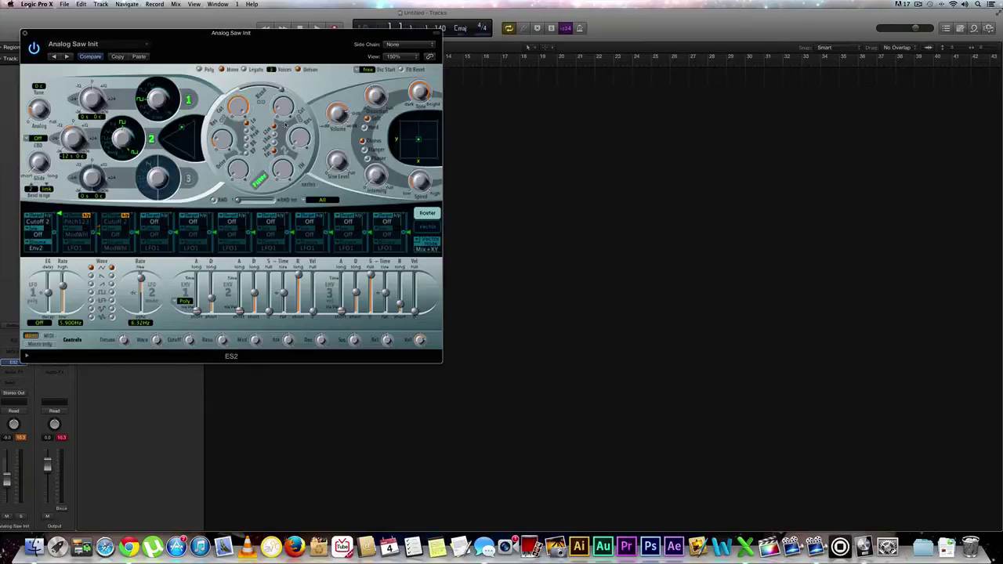
click(35, 249)
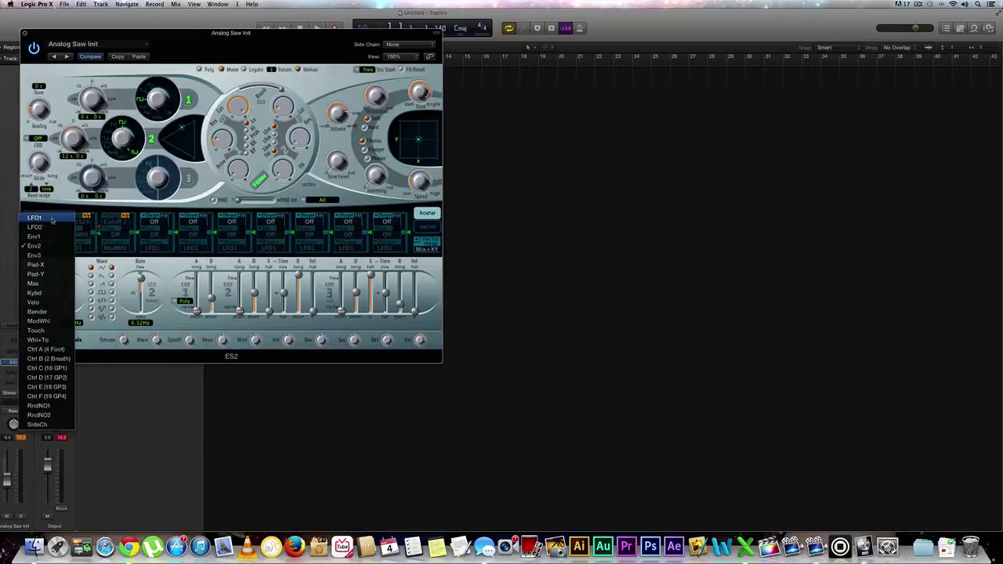
click(52, 220)
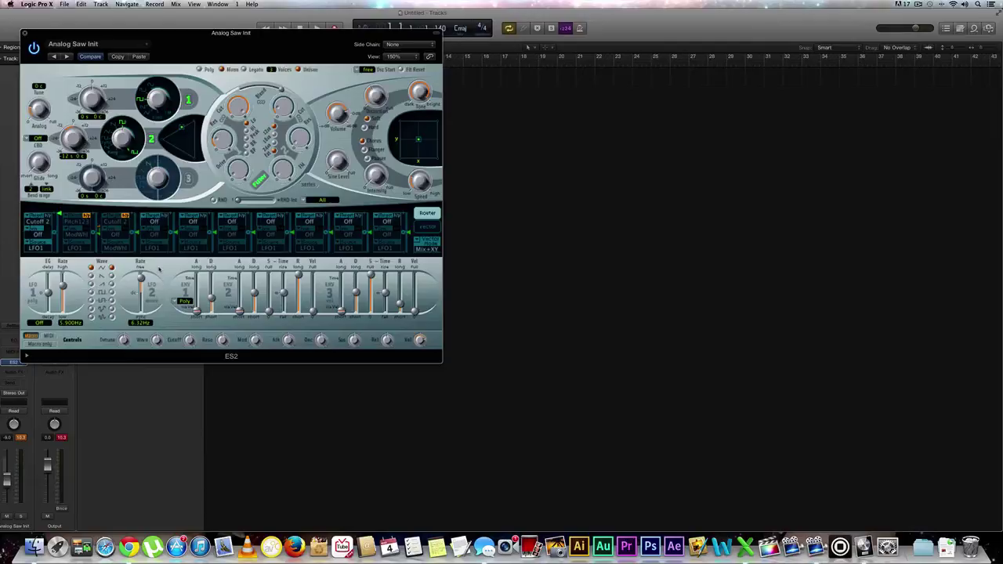
click(45, 248)
click(48, 268)
click(212, 301)
Lengthen ENV1 attack to about 440 ms and ENV3 release to about 72 ms
drag(211, 301, 212, 296)
drag(212, 293, 211, 294)
click(399, 304)
drag(399, 304, 400, 294)
Move the ES2 window to the screen centre, revealing the track header and transport
drag(186, 42, 372, 80)
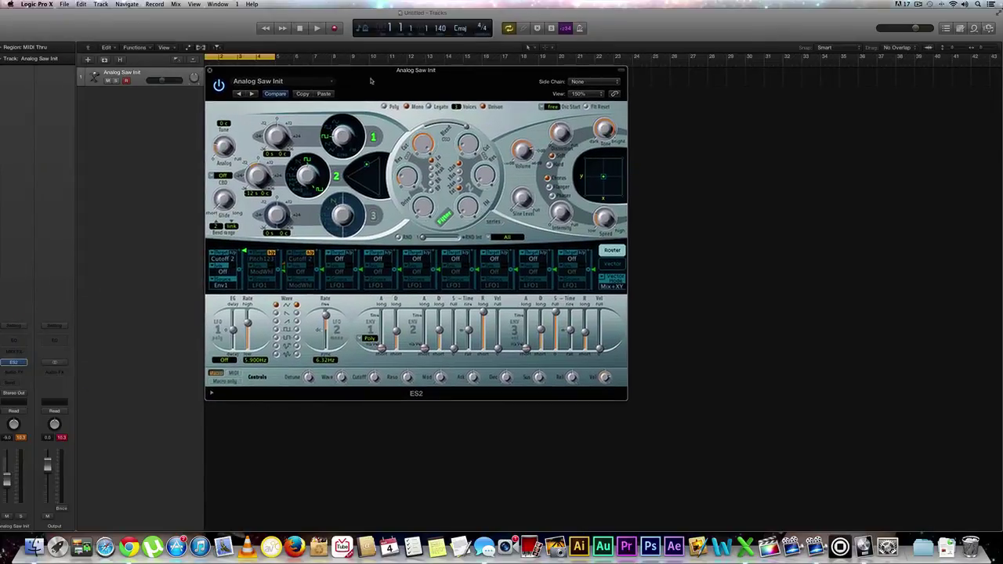
Recall the ES2 default setting, then paste the copied bass settings back in
click(304, 83)
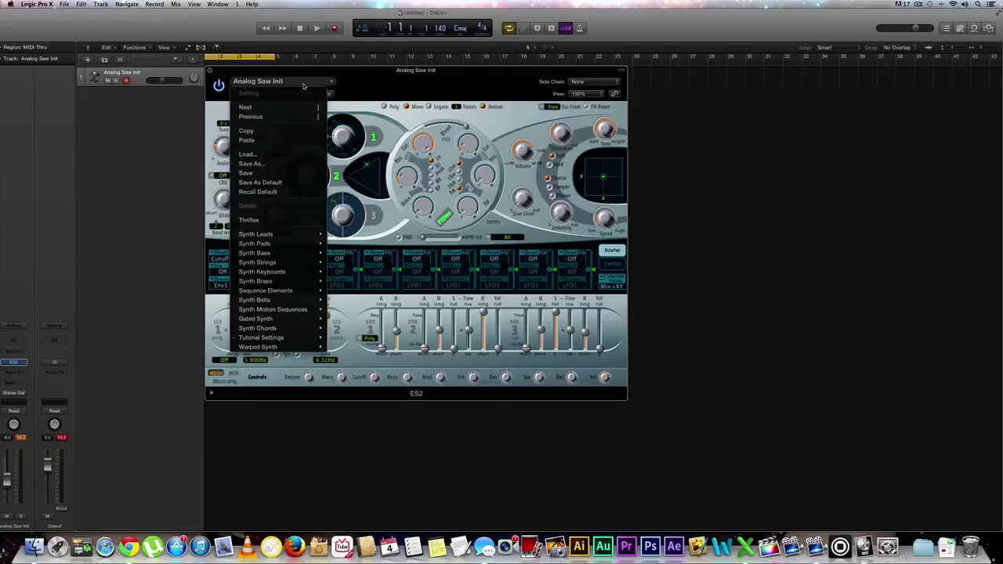
click(271, 192)
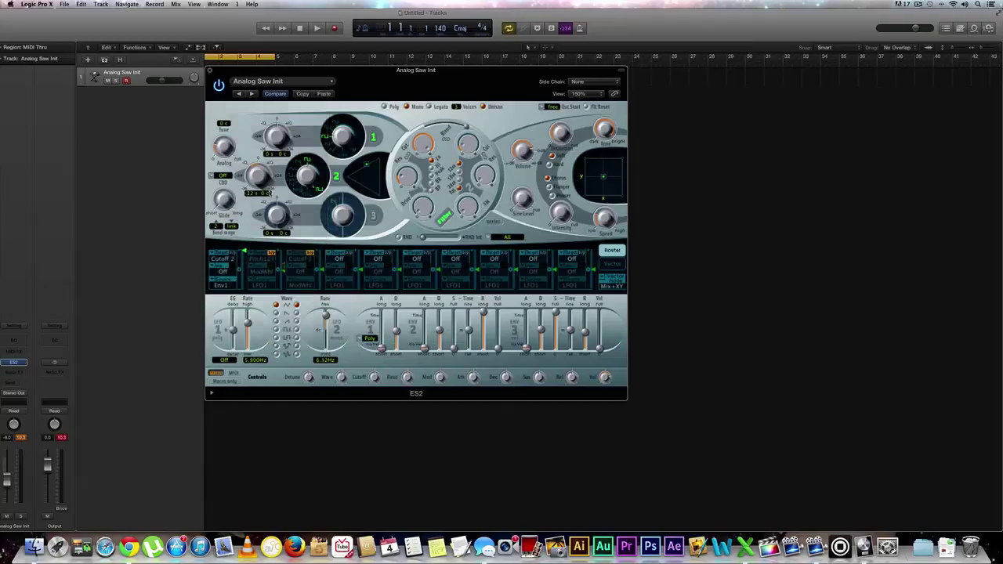
click(281, 82)
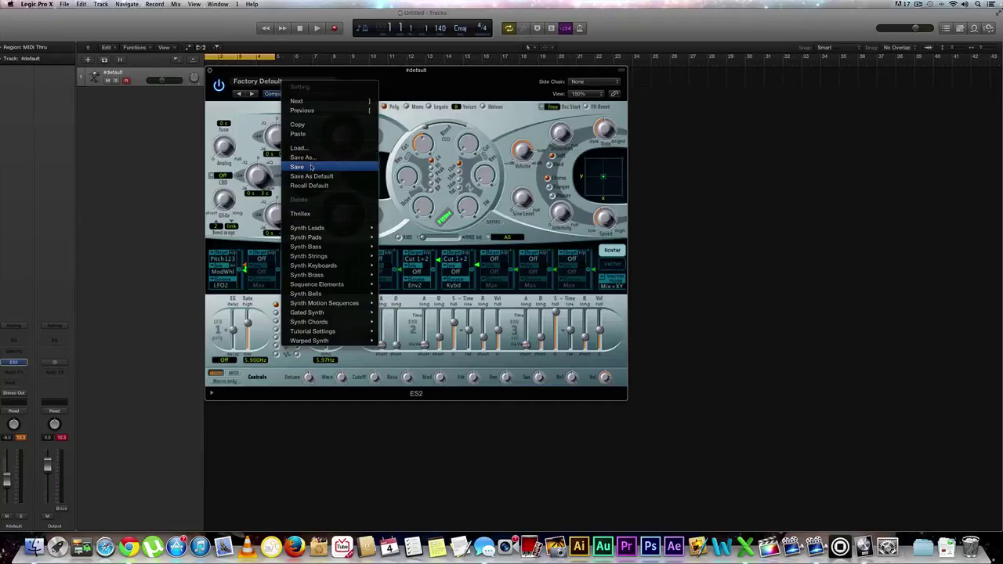
click(327, 96)
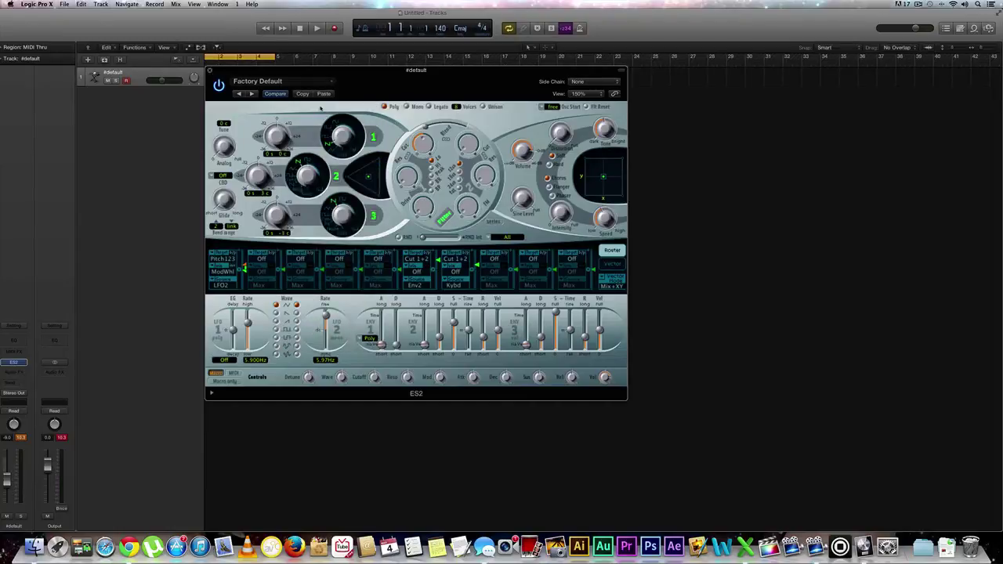
click(324, 94)
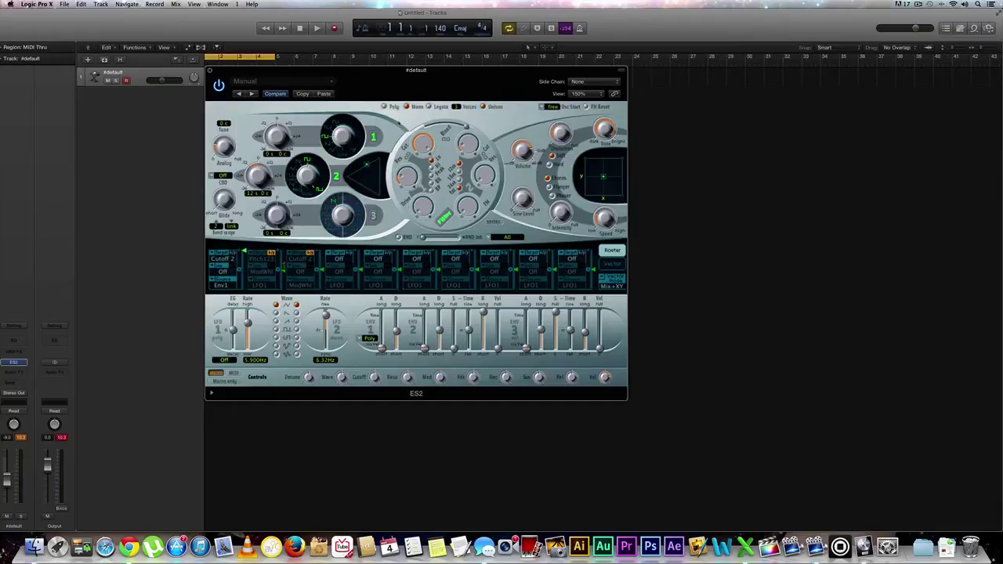
Save the current ES2 patch under the new preset name 'Like A G 6'
click(290, 83)
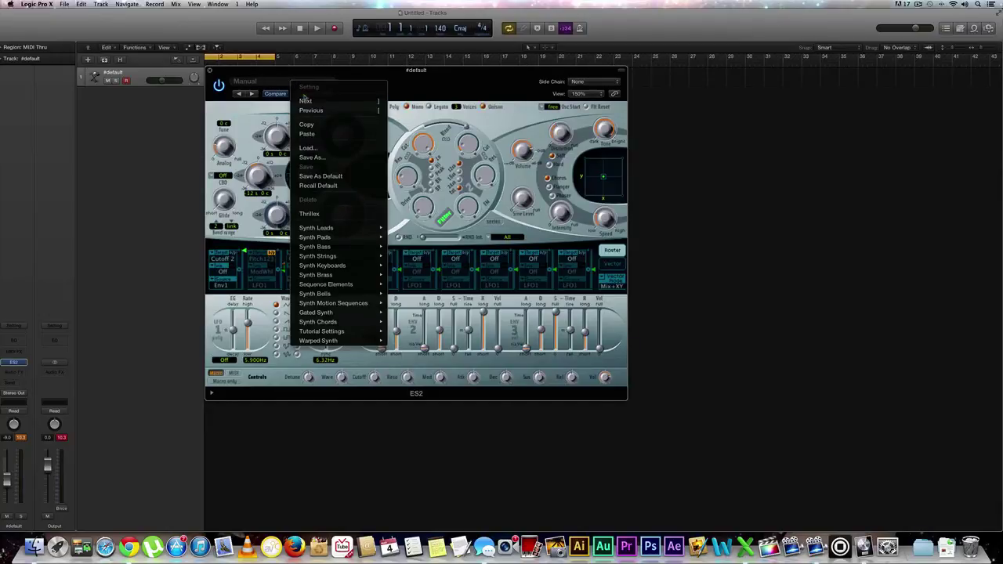
click(312, 158)
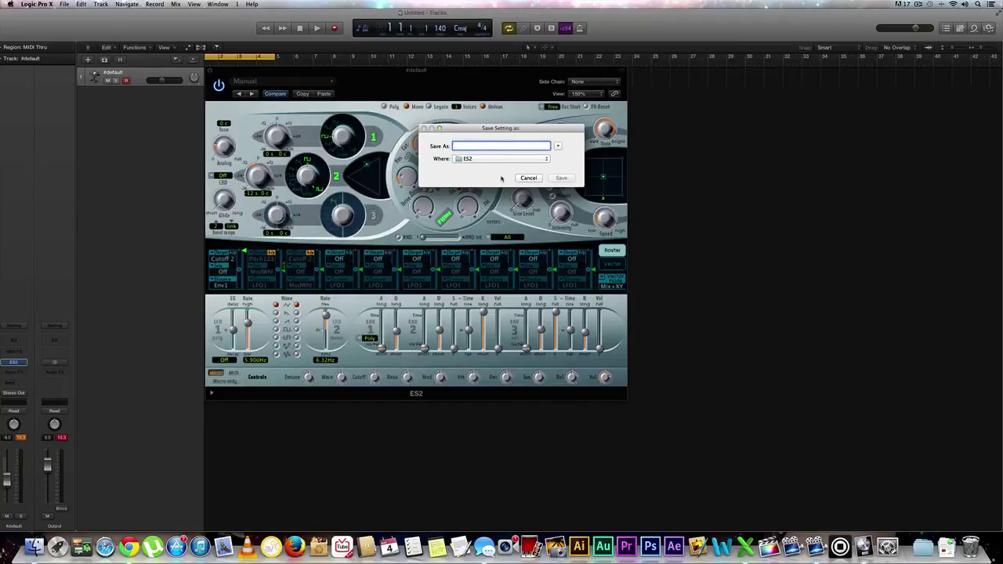
text(Like)
text( A C)
text( 6)
key(Return)
Close the ES2 plug-in window to return to the arrangement
click(211, 71)
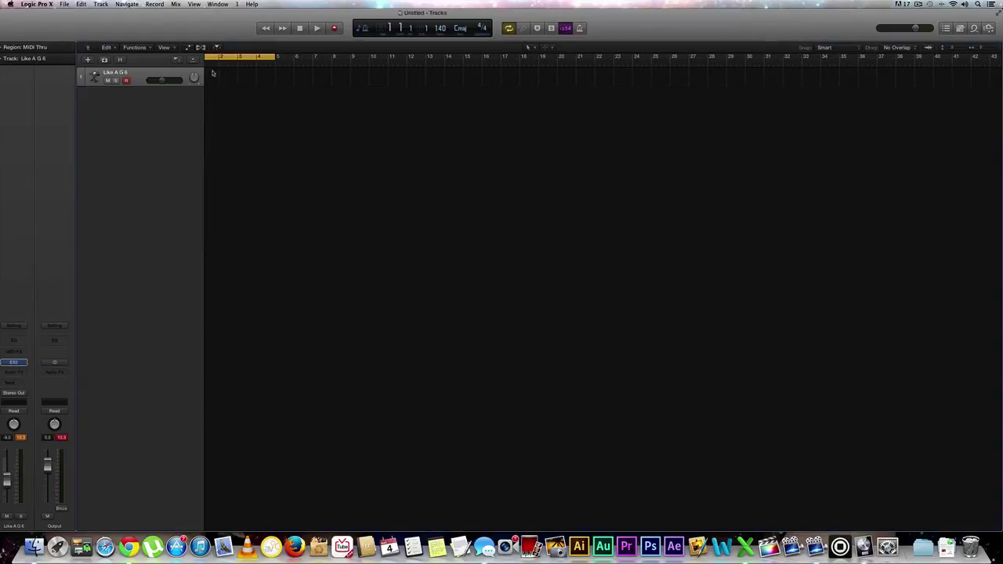